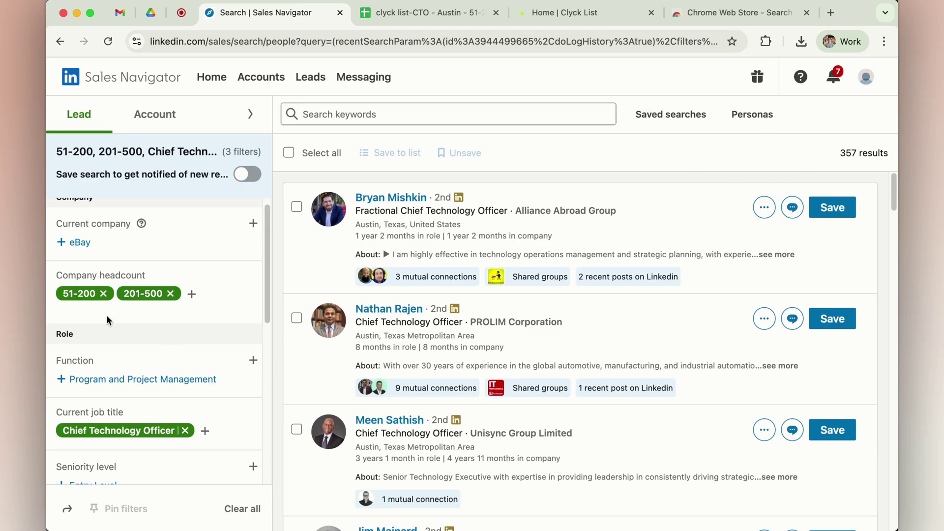
scroll(221, 332, "down", 3)
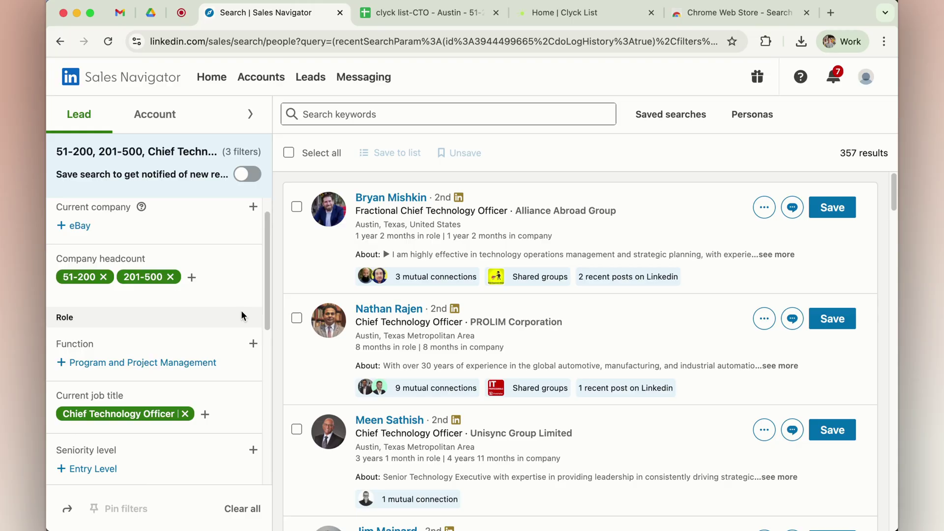
scroll(221, 369, "up", 4)
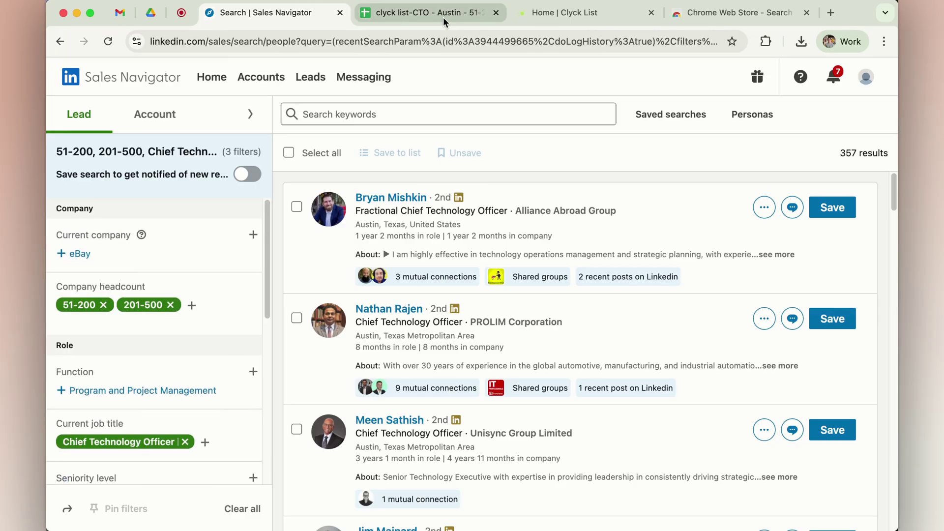
Step: Switch to the Google Sheets export of Austin CTO leads with validated emails
left_click(443, 17)
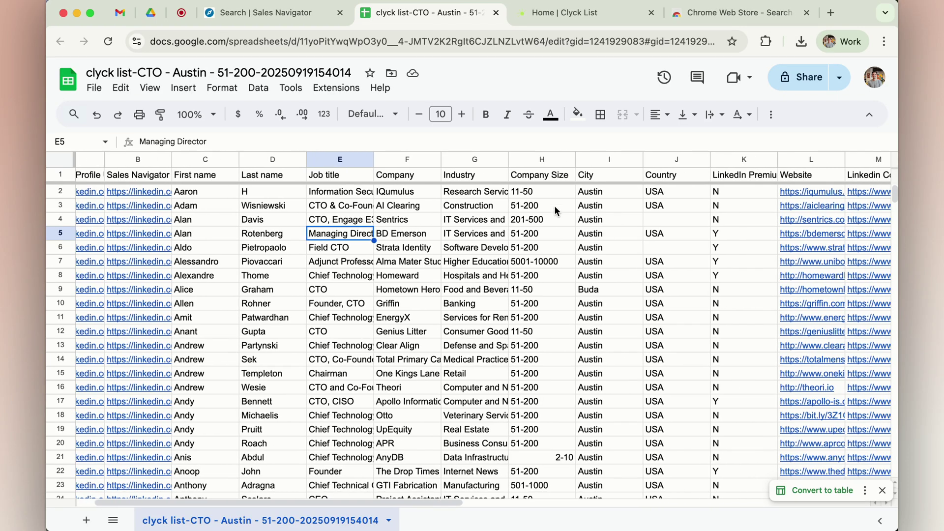
scroll(611, 181, "right", 5)
scroll(646, 194, "right", 2)
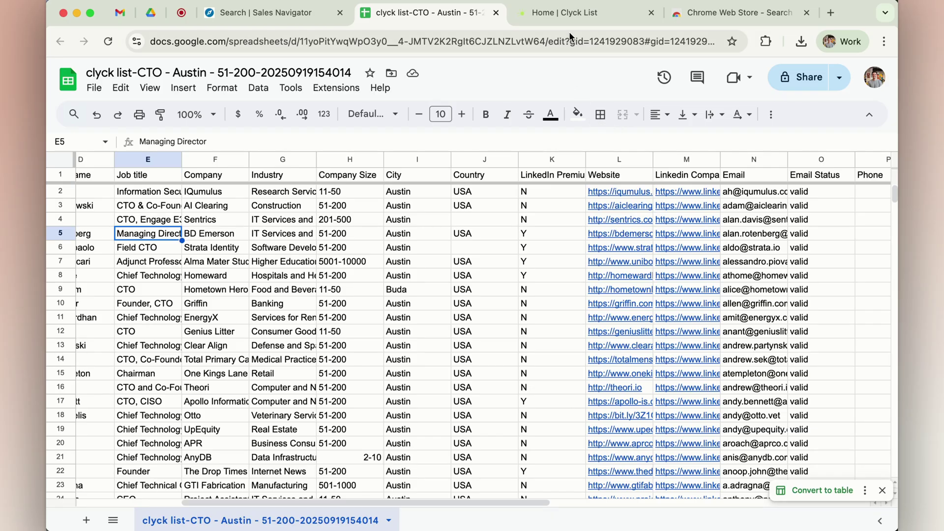
Step: Switch to the 'Home | Clyck List' homepage for the Sales Navigator data extractor
left_click(564, 13)
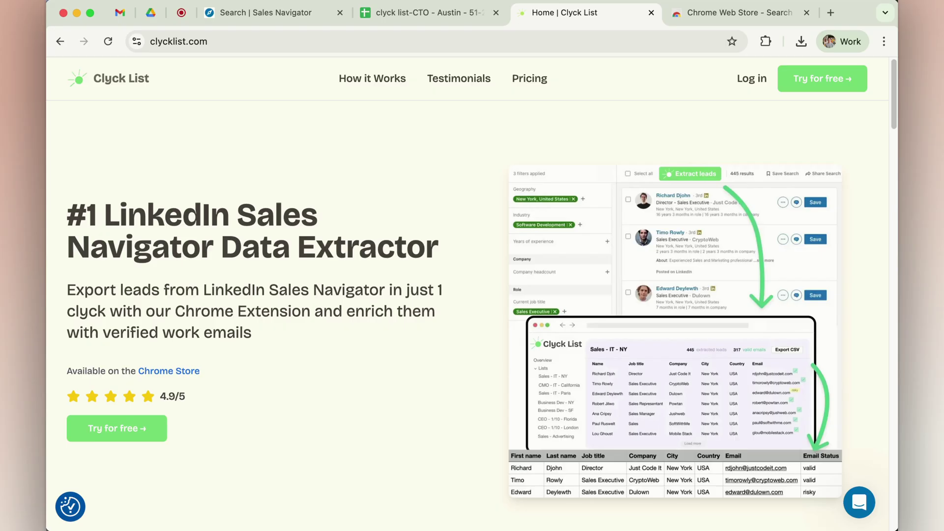
Step: Find 'clyck list' in the Chrome Web Store and add the extension to Chrome
left_click(715, 13)
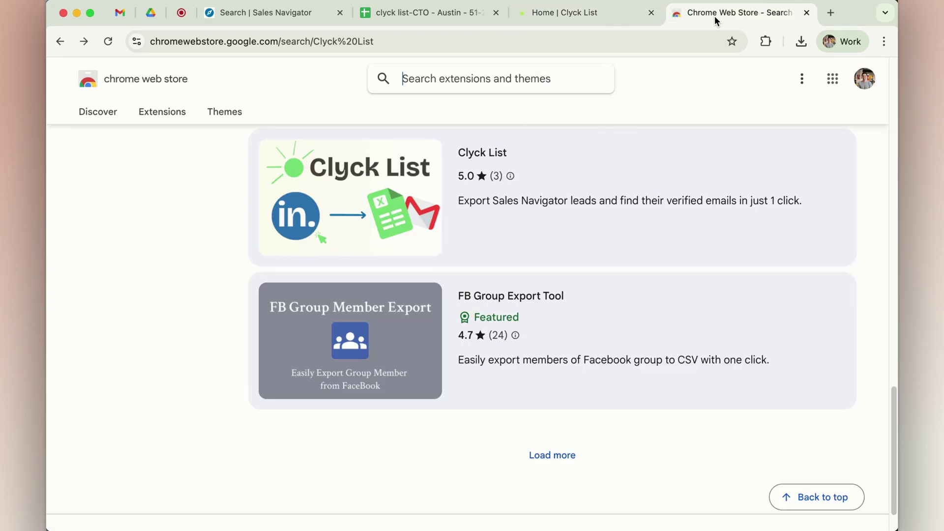
left_click(445, 81)
type("clyck l")
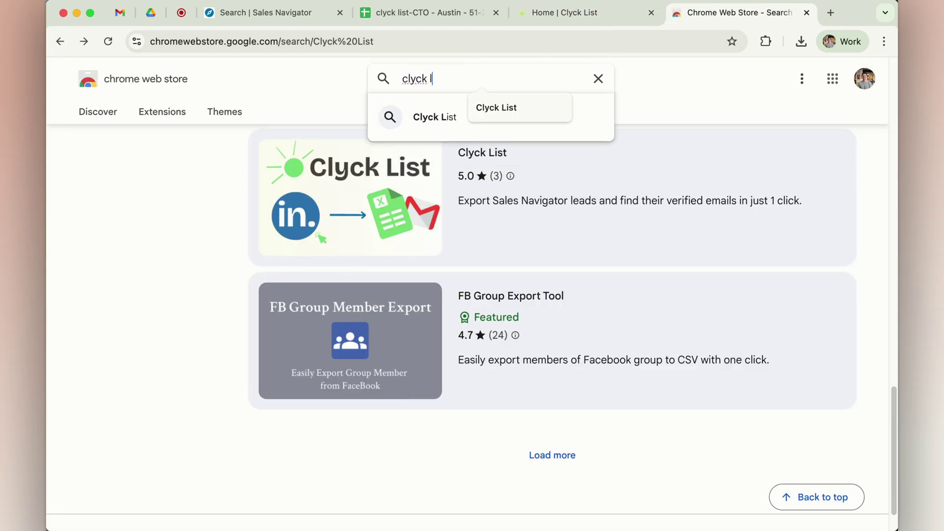
type("ist")
key("Return")
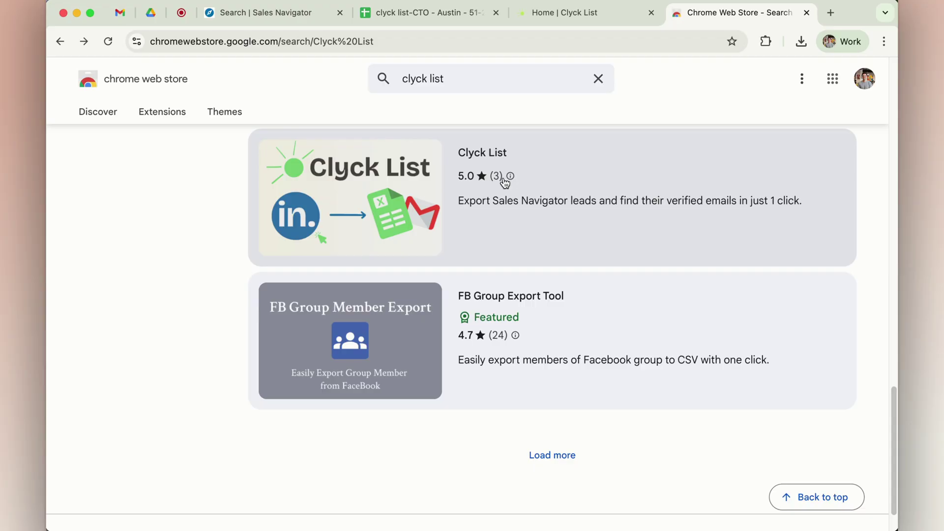
left_click(505, 181)
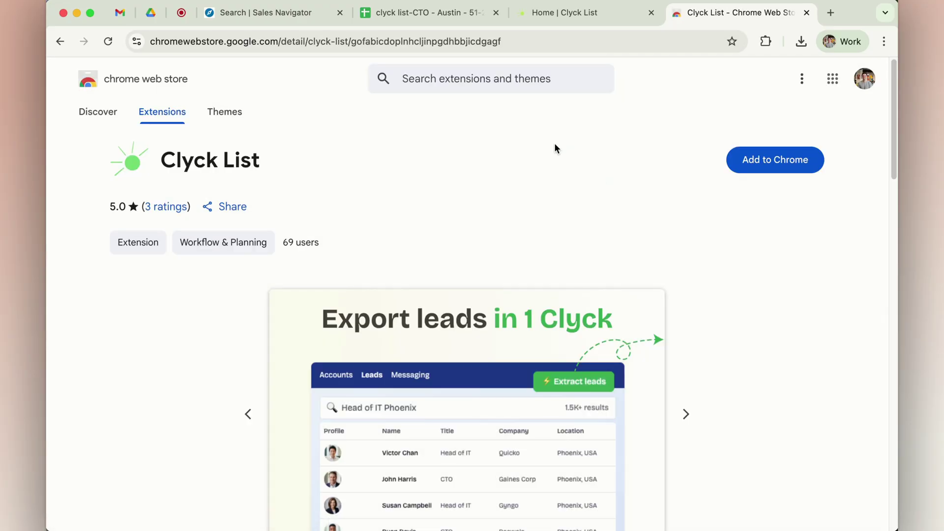
left_click(775, 163)
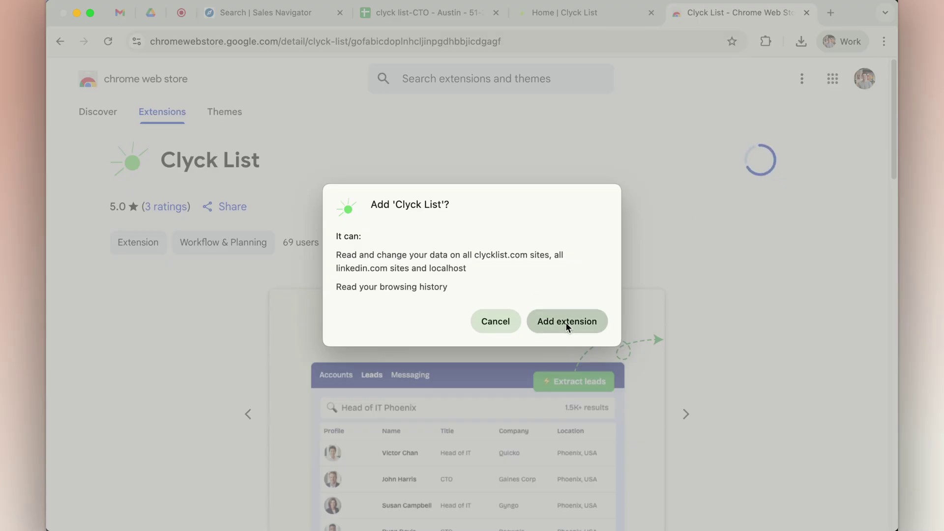
left_click(567, 322)
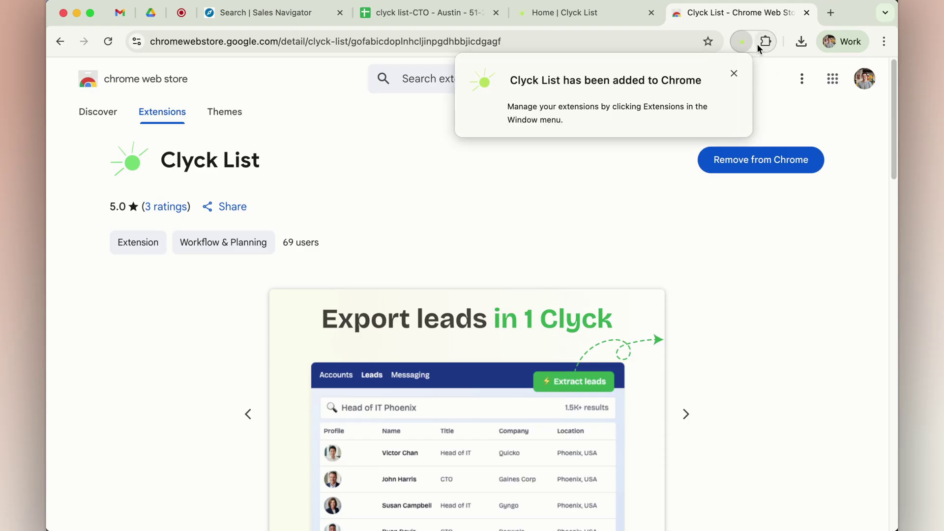
Step: Reload the Sales Navigator CTO search and extract all 357 results as leads
left_click(265, 13)
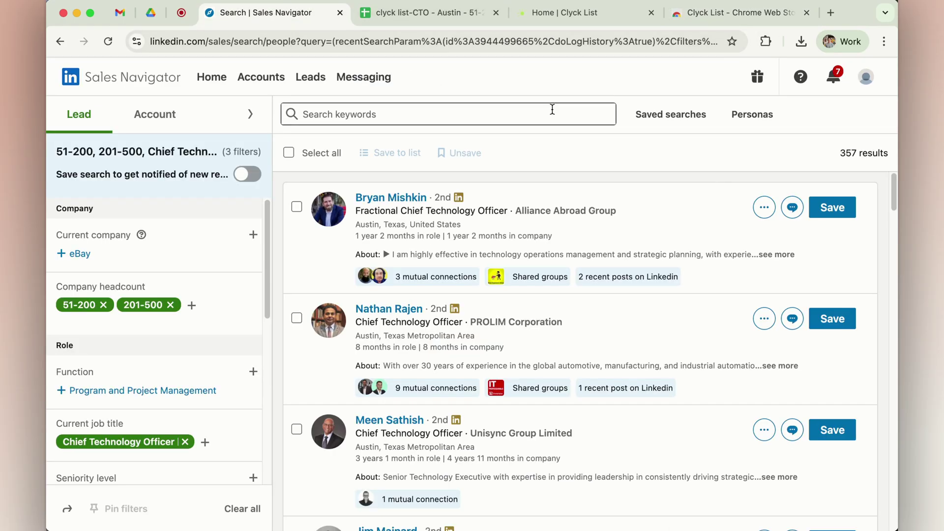
key("super+r")
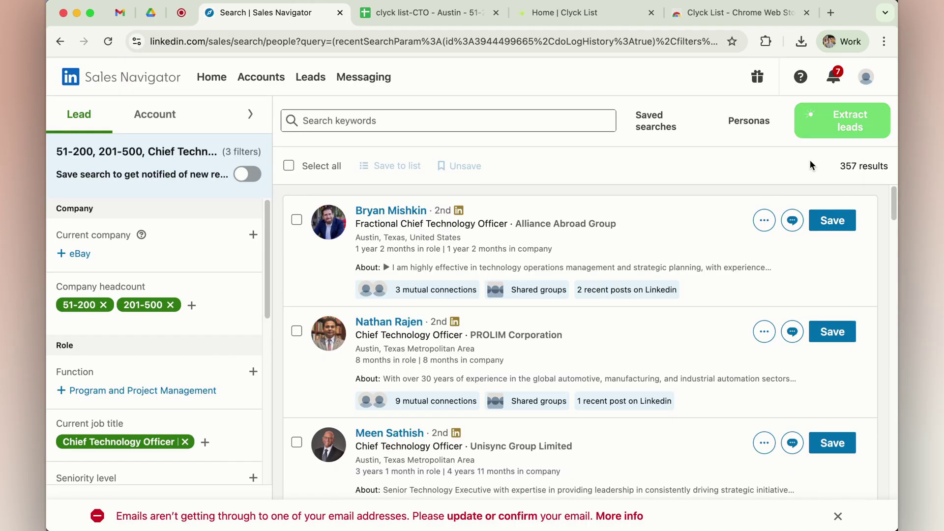
left_click(830, 134)
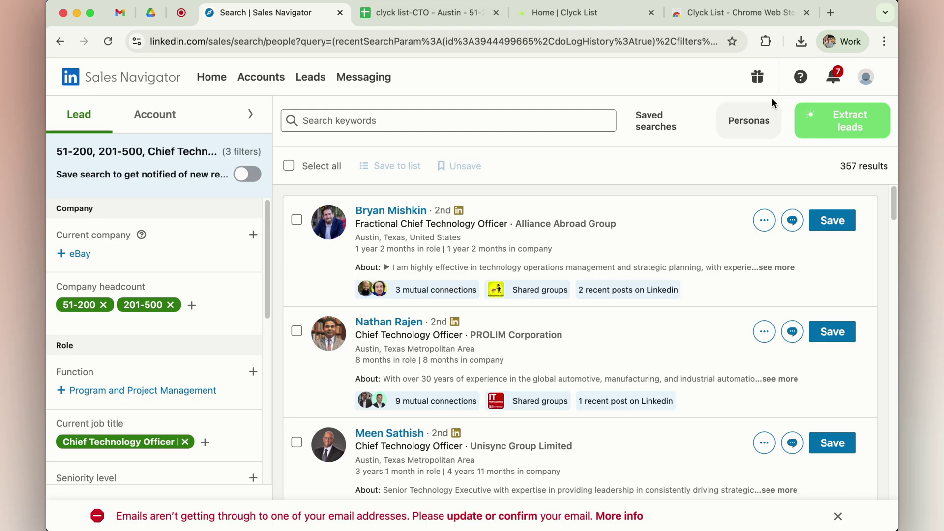
left_click(834, 129)
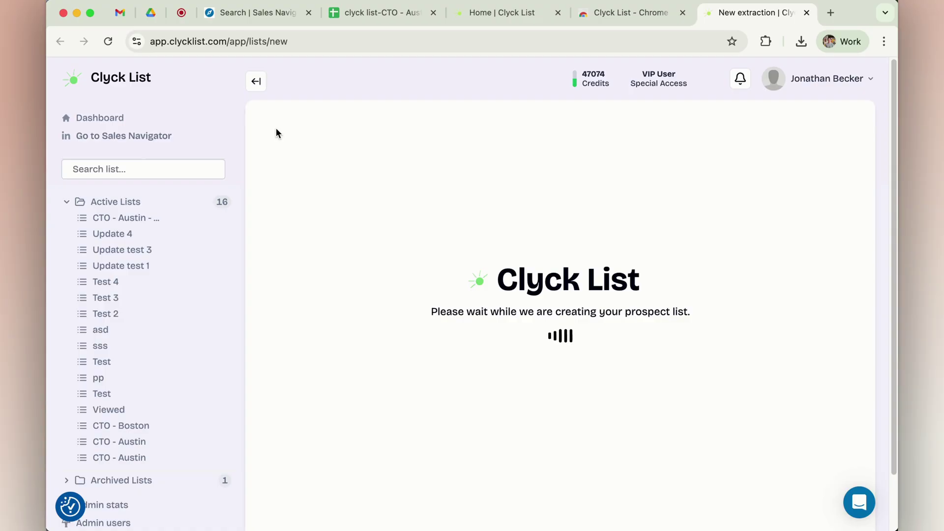
Step: Name the new prospect list 'CTO Austin - 51 - 500' and export its 357 leads
left_click(314, 186)
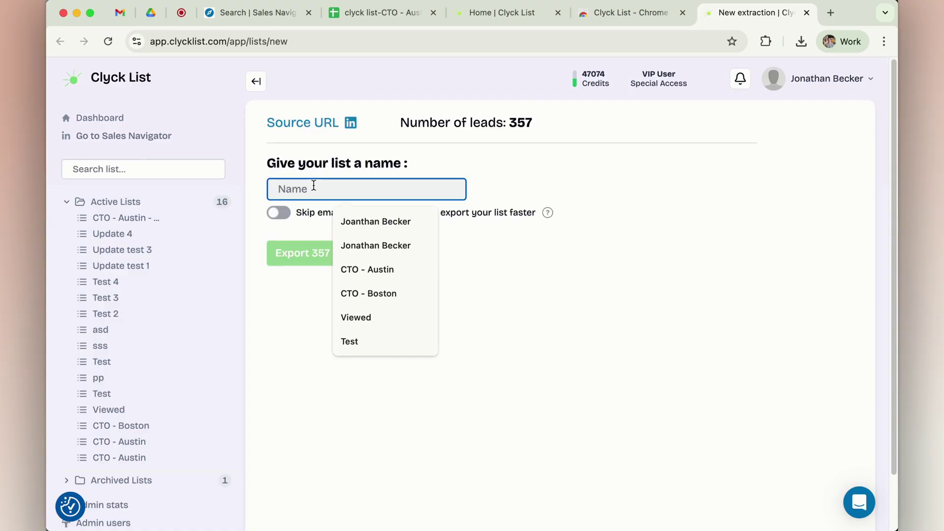
type("CTO Aus")
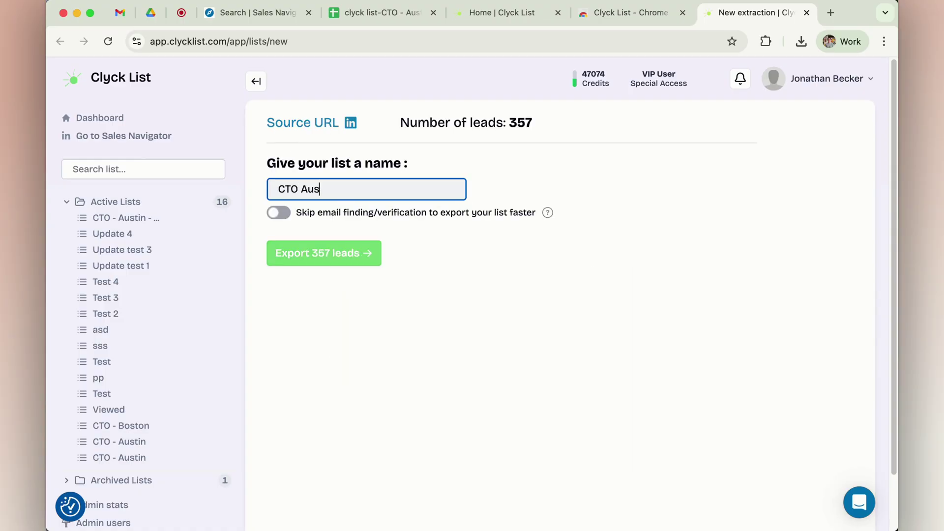
type("tin -")
type(" 51")
type(" - 500")
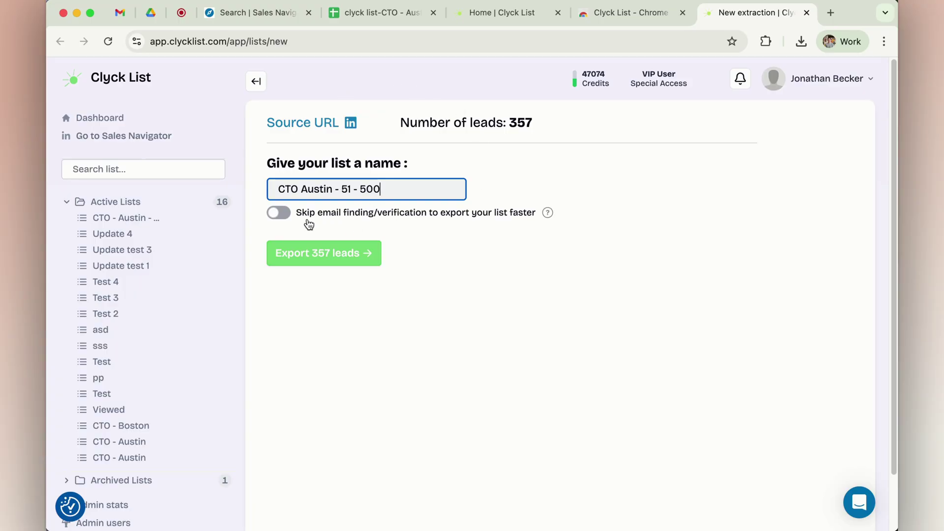
left_click(360, 254)
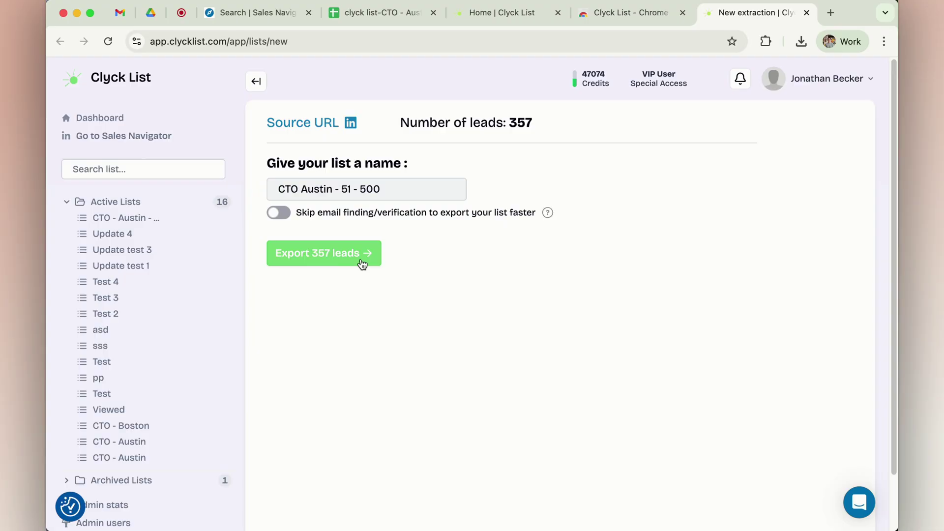
left_click(328, 261)
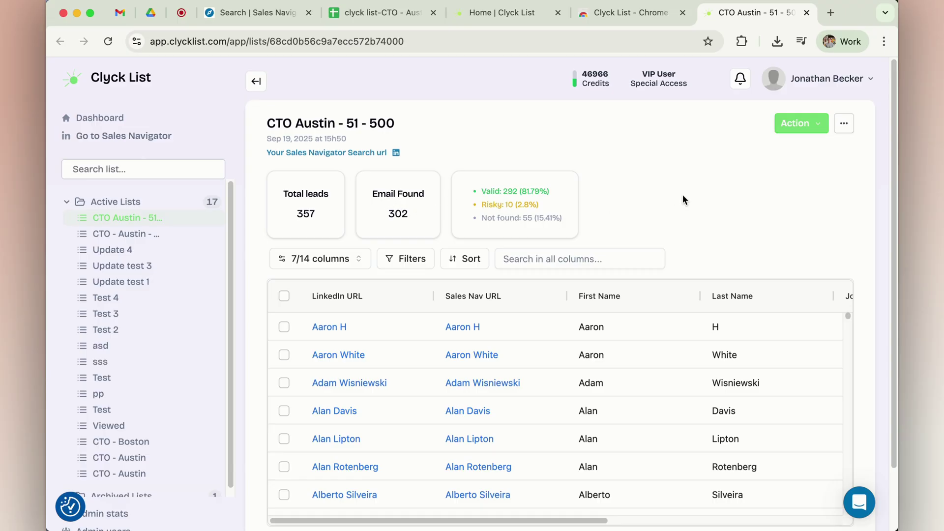
Step: Review the list's Action export options and export all leads to the Google Sheets spreadsheet
left_click(800, 123)
mouse_move(772, 156)
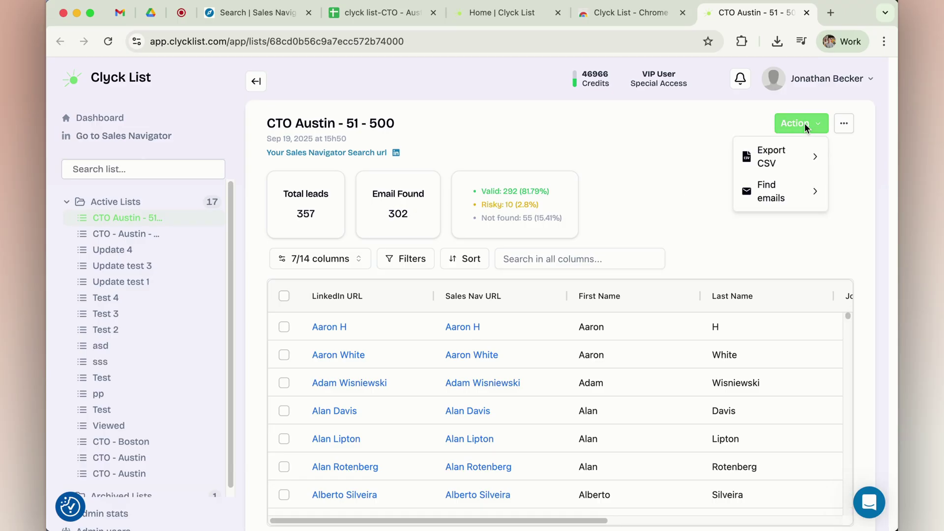
left_click(813, 149)
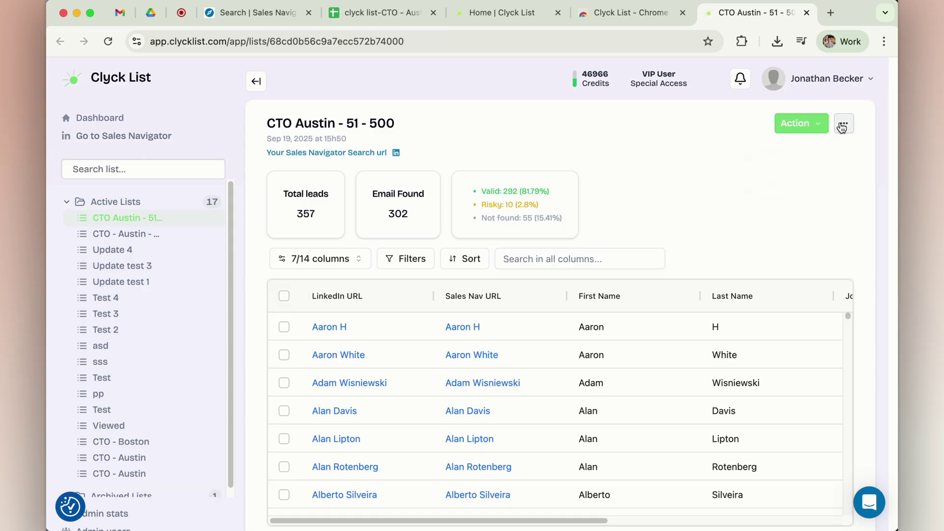
left_click(843, 123)
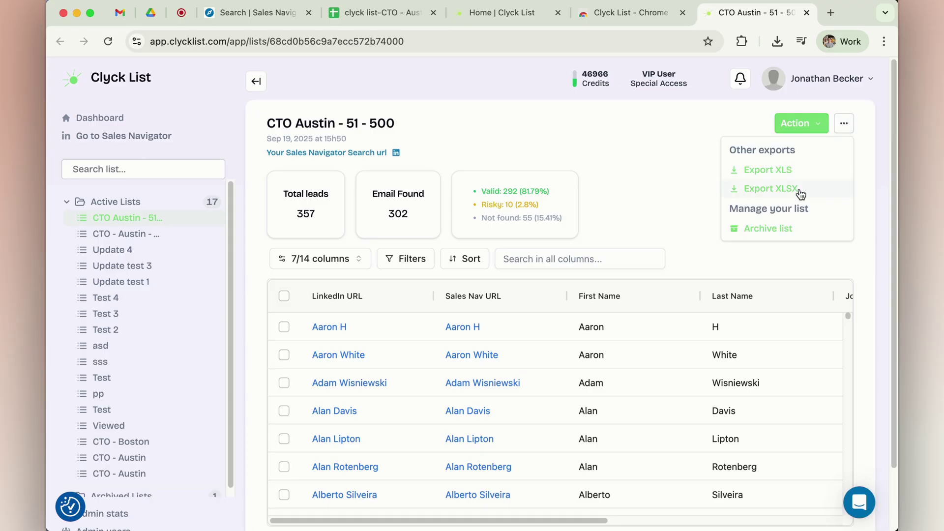
left_click(697, 120)
left_click(797, 124)
mouse_move(775, 157)
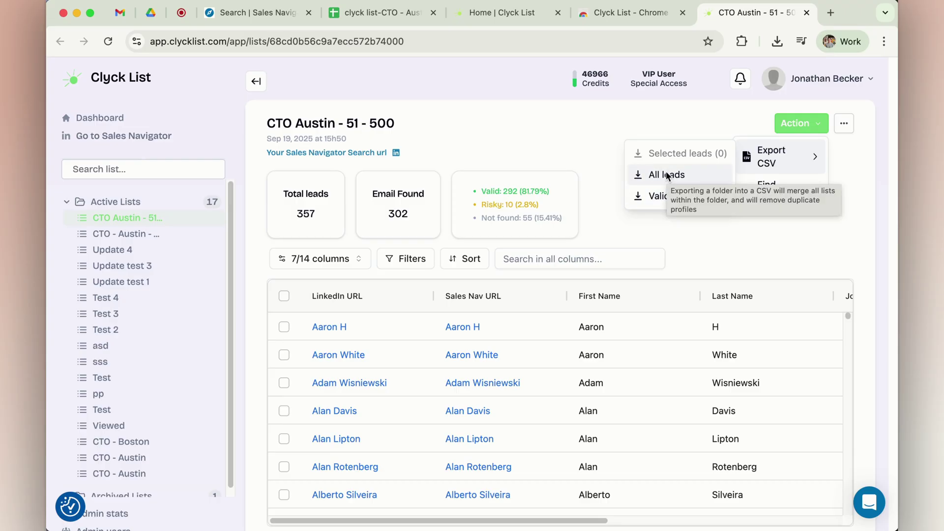
key("ctrl+2")
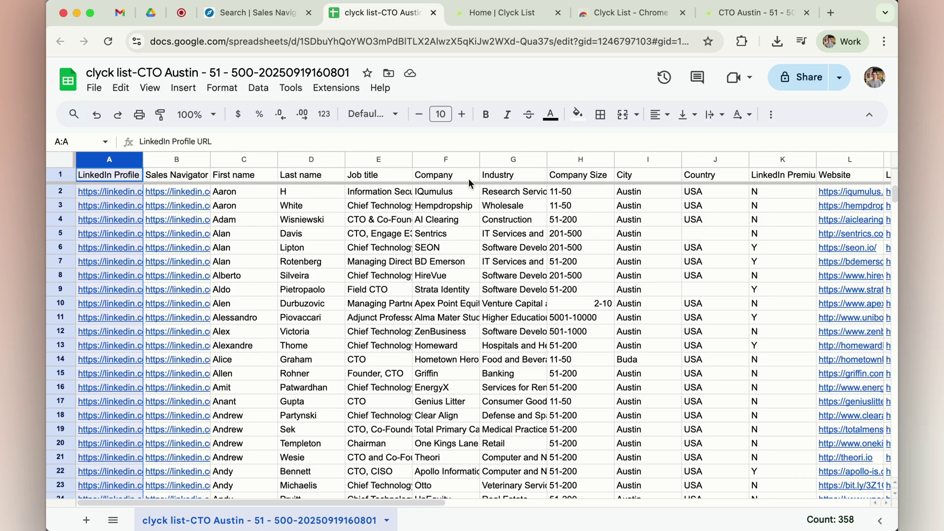
scroll(599, 178, "right", 6)
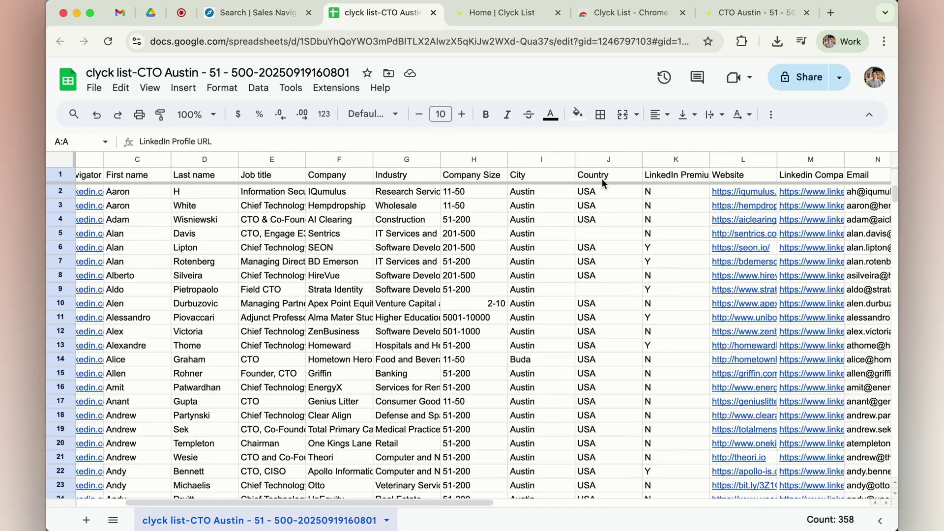
scroll(517, 194, "right", 2)
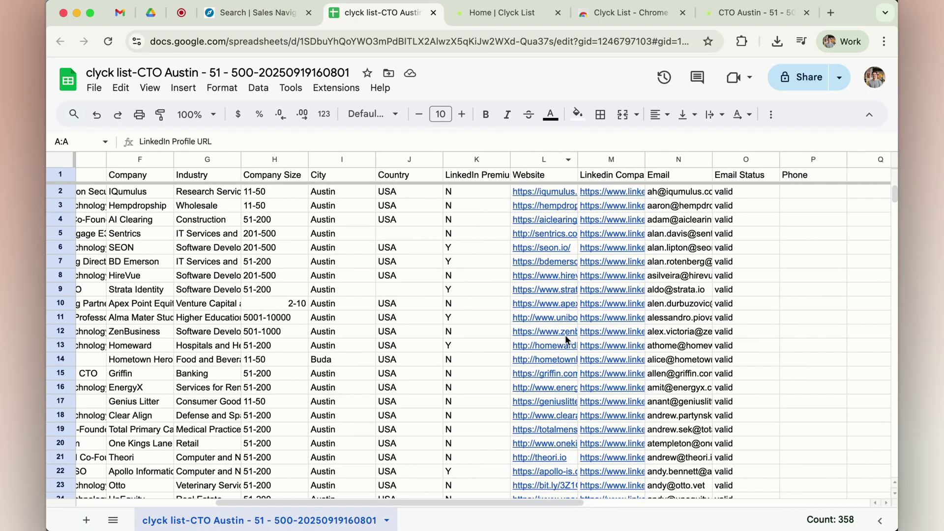
scroll(625, 190, "right", 1)
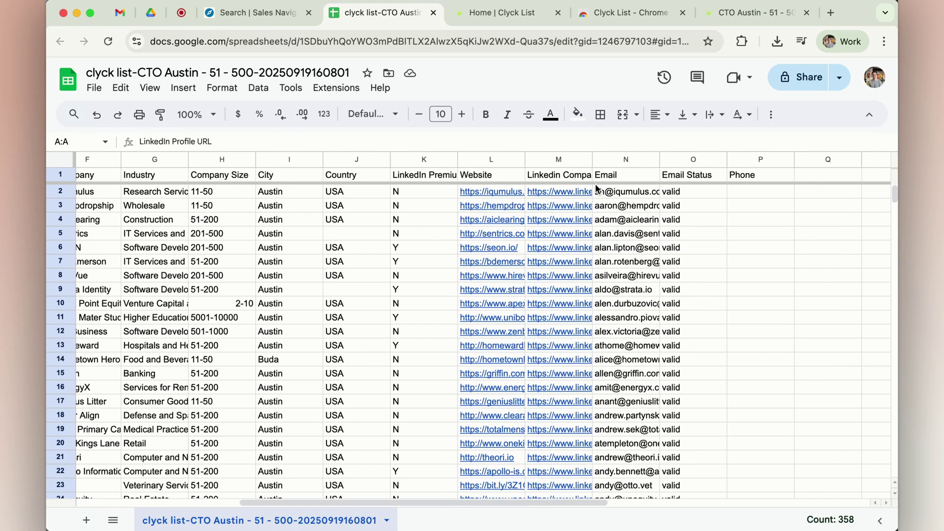
Step: Select the Email column (N) to see its count of 303 emails
left_click(619, 161)
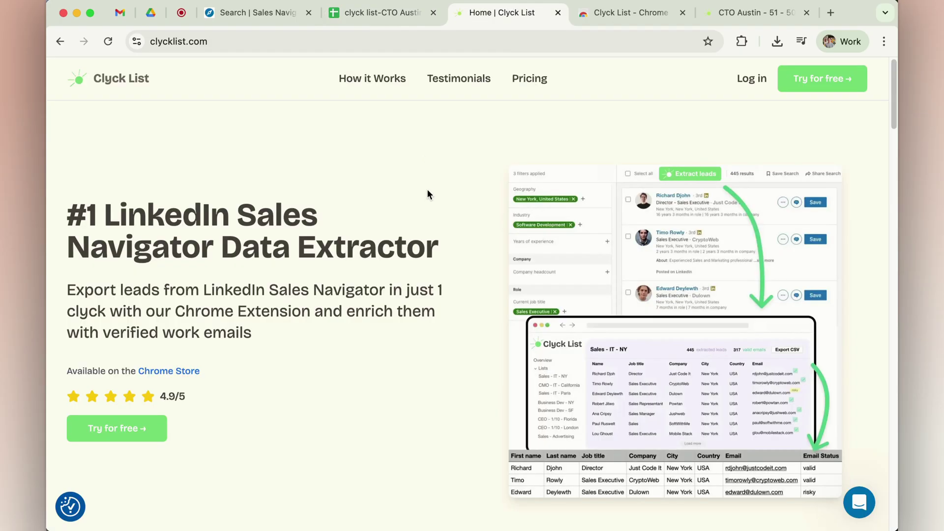
Step: Return to the Sales Navigator search tab showing the 357 CTO results
left_click(249, 12)
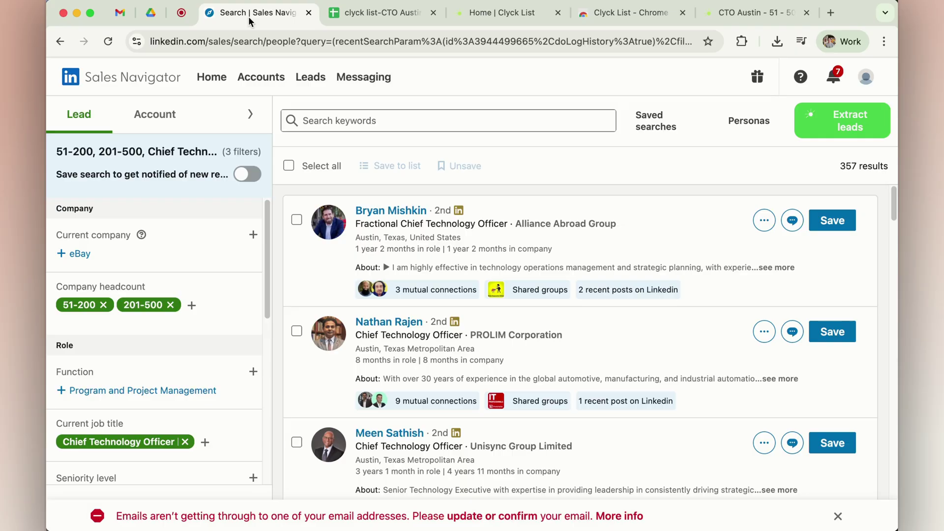